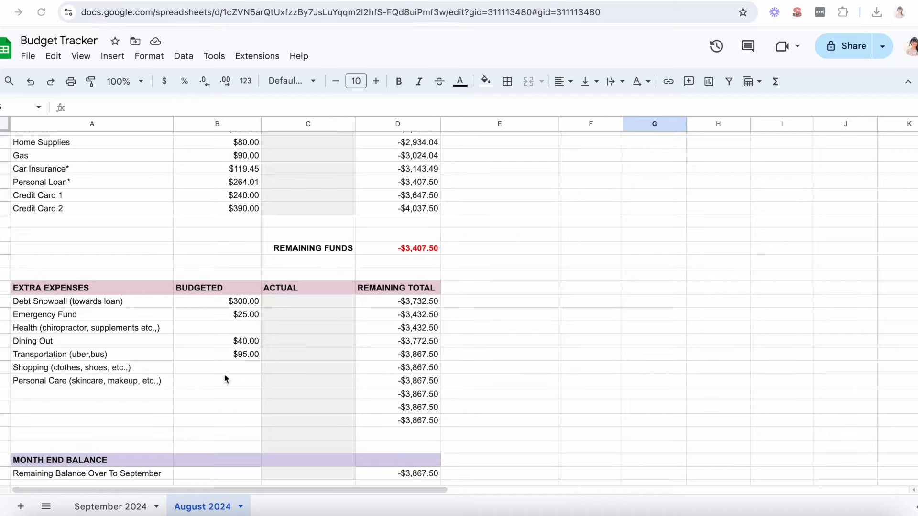
Step: Review the August 2024 budget from the income and fixed expenses down to the extra expenses and month end balance
scroll(225, 375, down, 3)
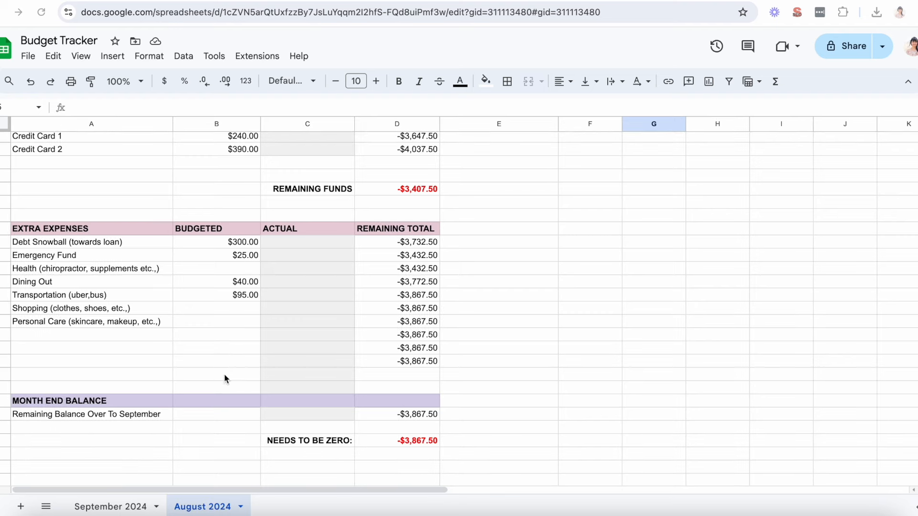
scroll(417, 292, up, 5)
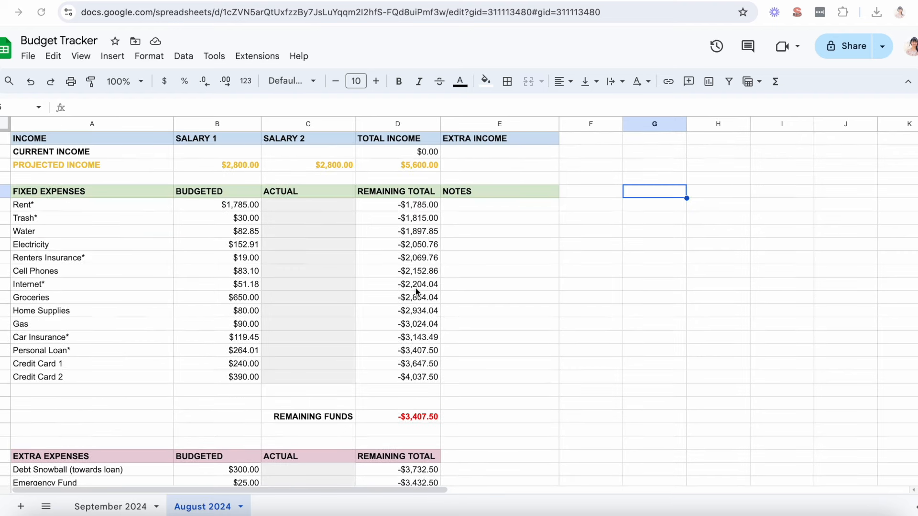
scroll(417, 365, down, 4)
scroll(417, 367, down, 3)
scroll(416, 371, up, 7)
scroll(409, 421, down, 5)
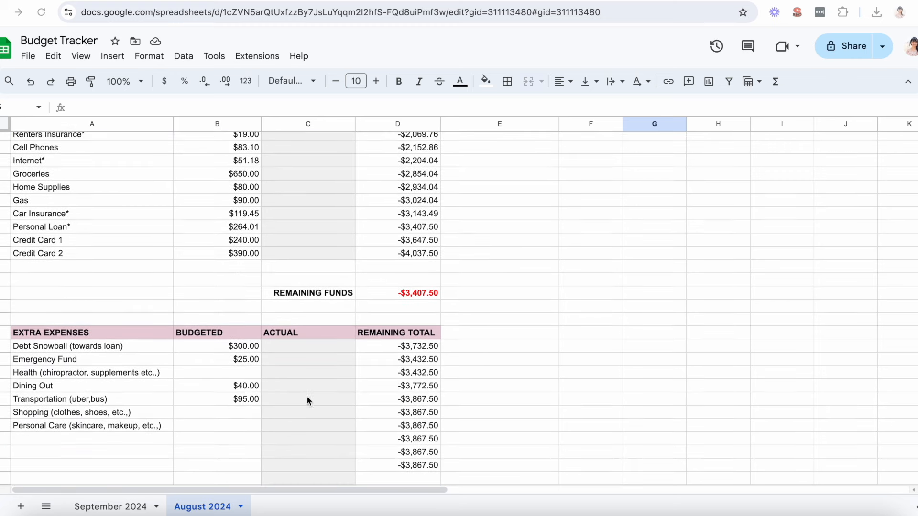
scroll(380, 444, down, 3)
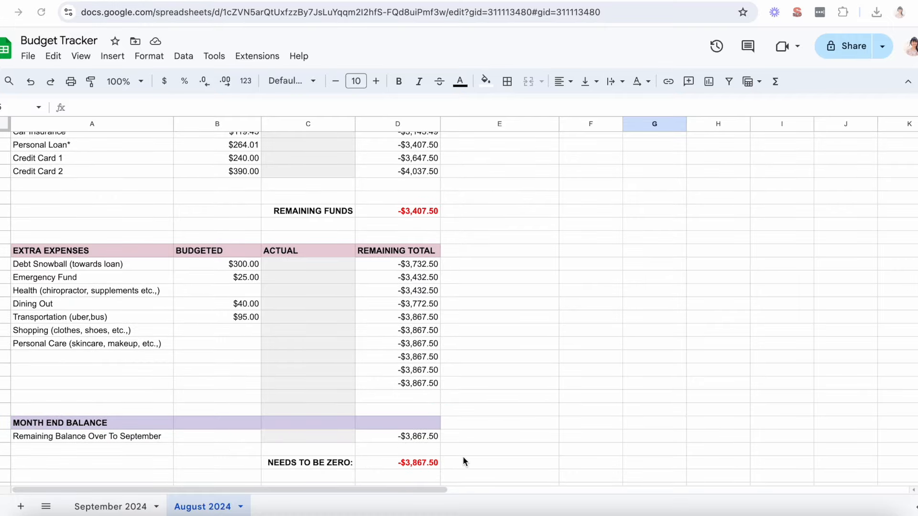
scroll(457, 462, down, 1)
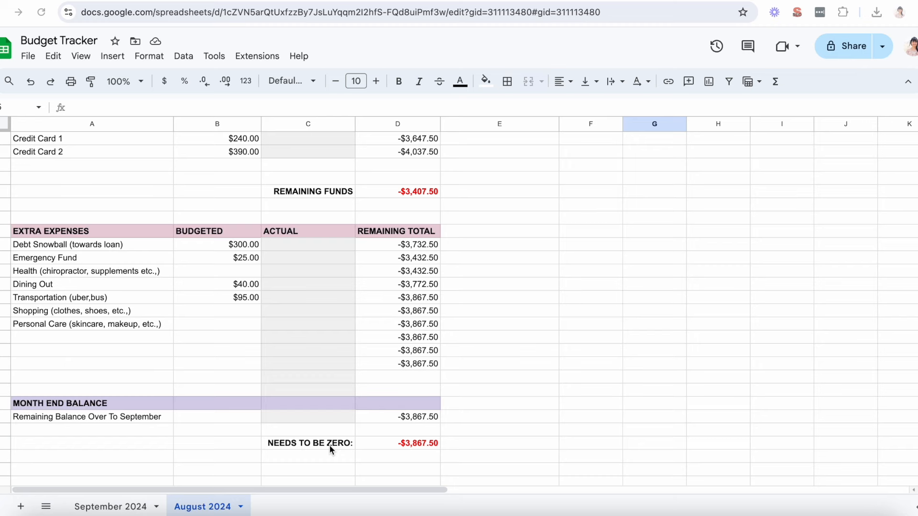
scroll(448, 443, up, 5)
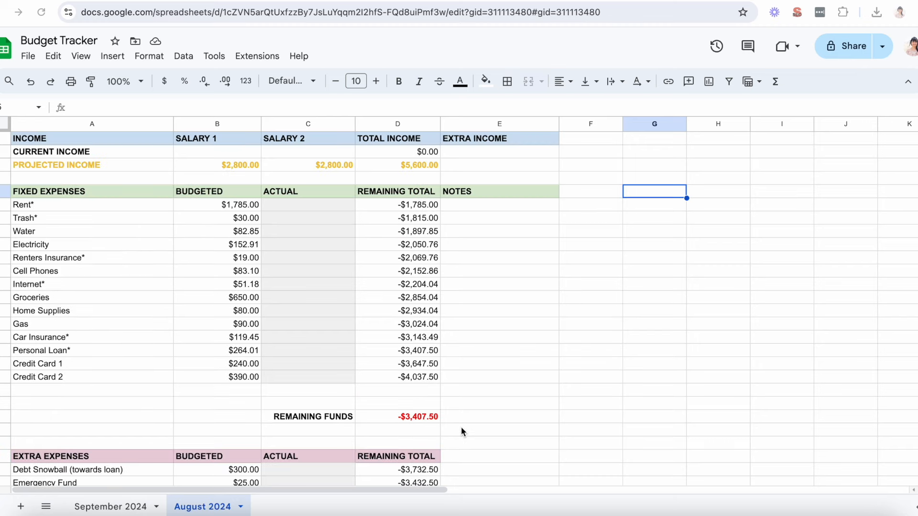
scroll(462, 428, down, 5)
scroll(462, 431, down, 1)
scroll(476, 239, down, 5)
scroll(477, 244, up, 5)
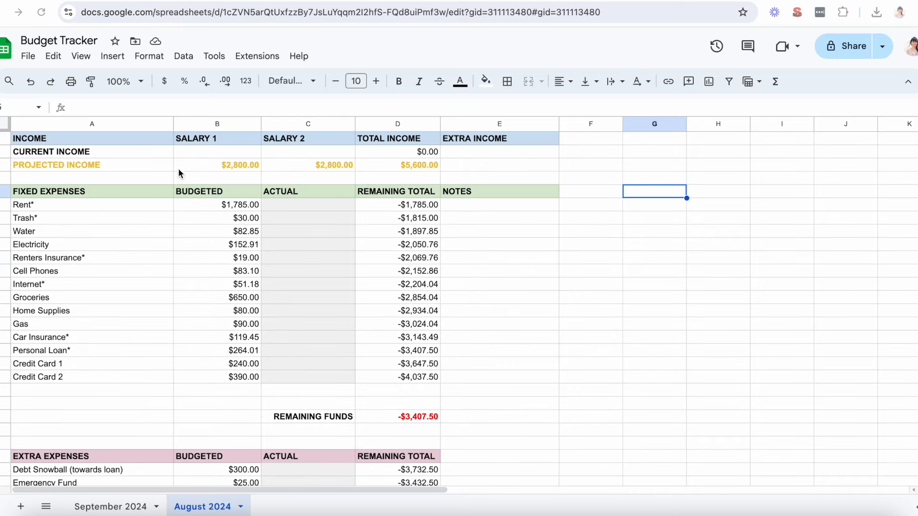
Step: Enter 2800 as the current income for both Salary 1 and Salary 2
click(233, 151)
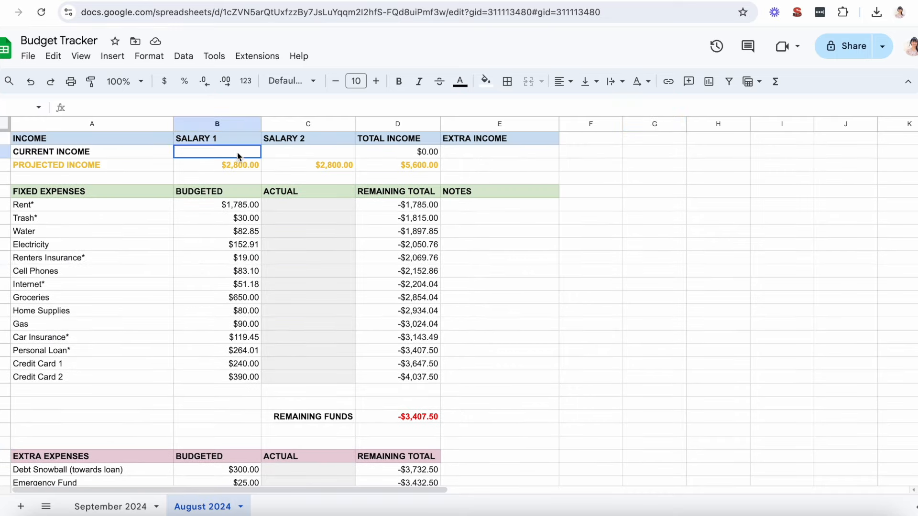
text(2800)
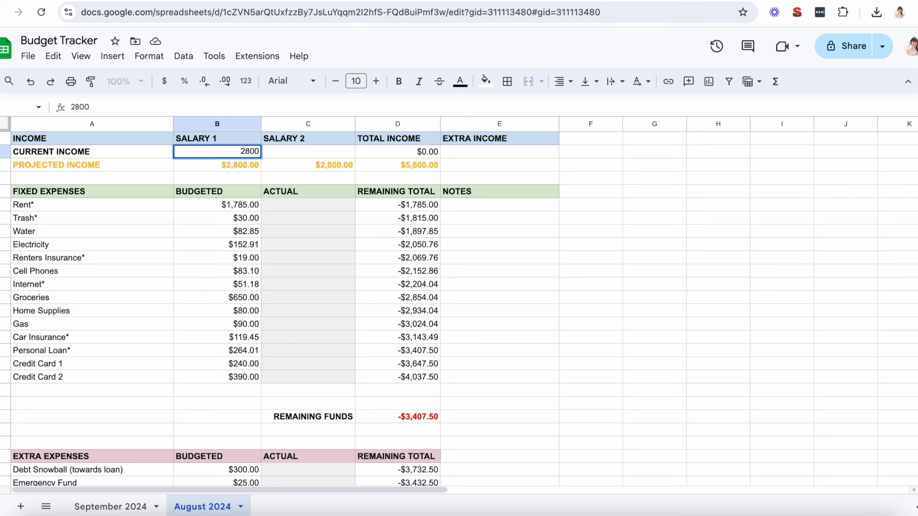
key(Tab)
text(2800)
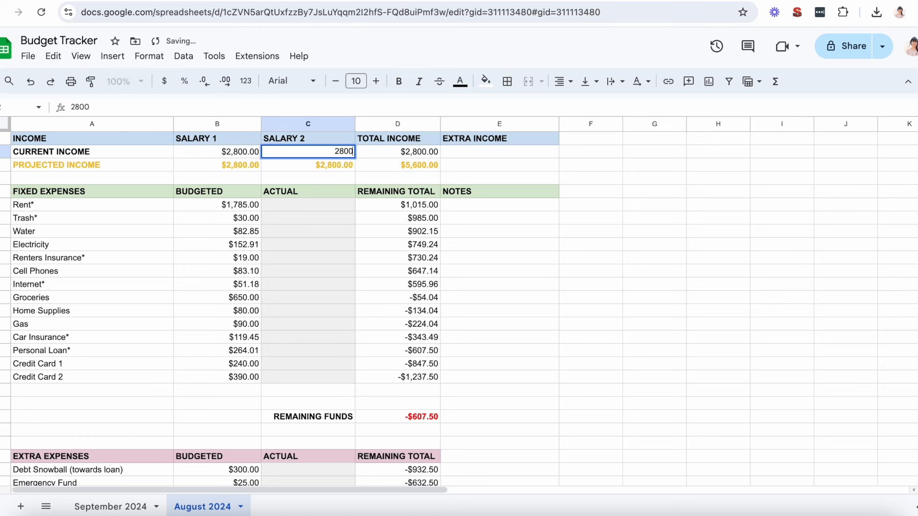
key(Return)
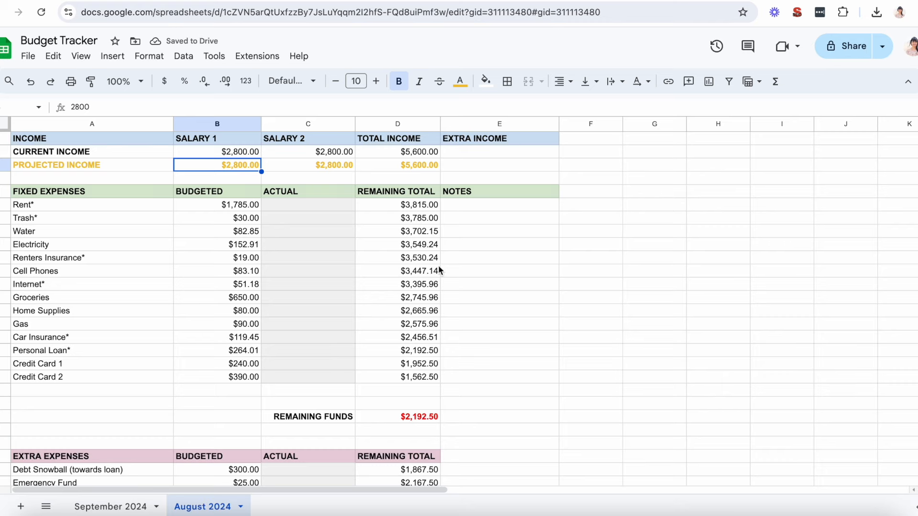
Step: Check the recalculated remaining funds, the extra expense totals and the month end balance that needs to be zero
scroll(433, 270, down, 3)
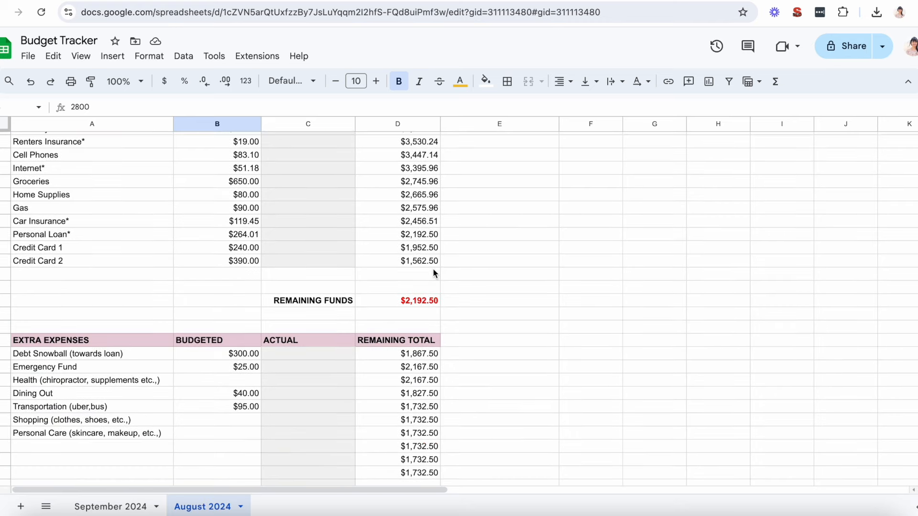
scroll(434, 273, down, 1)
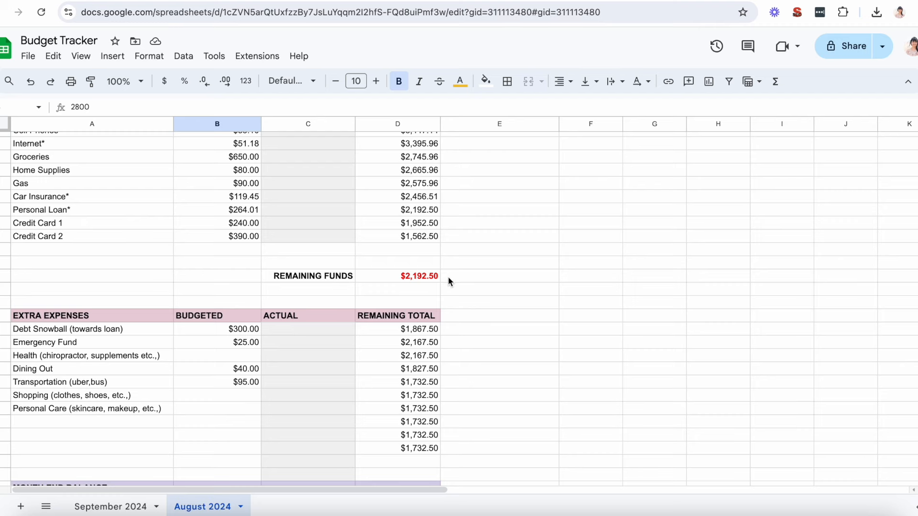
scroll(351, 240, up, 4)
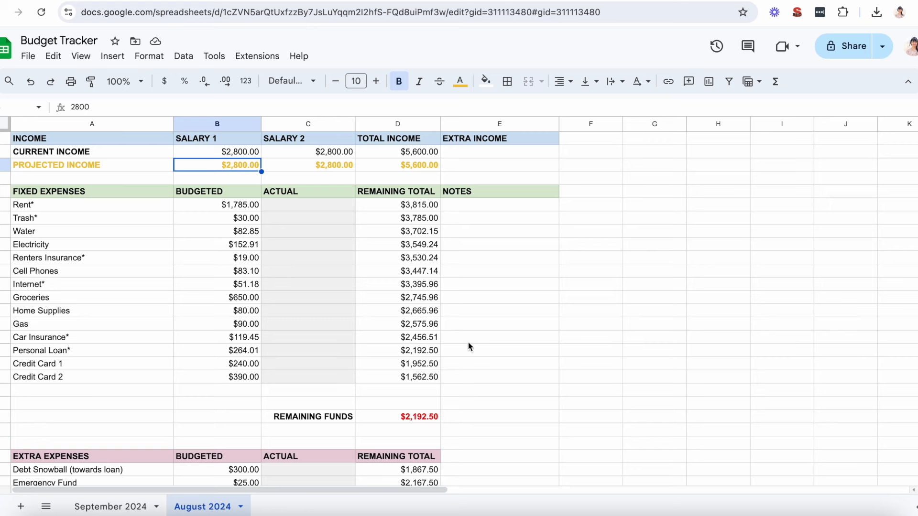
scroll(455, 409, down, 2)
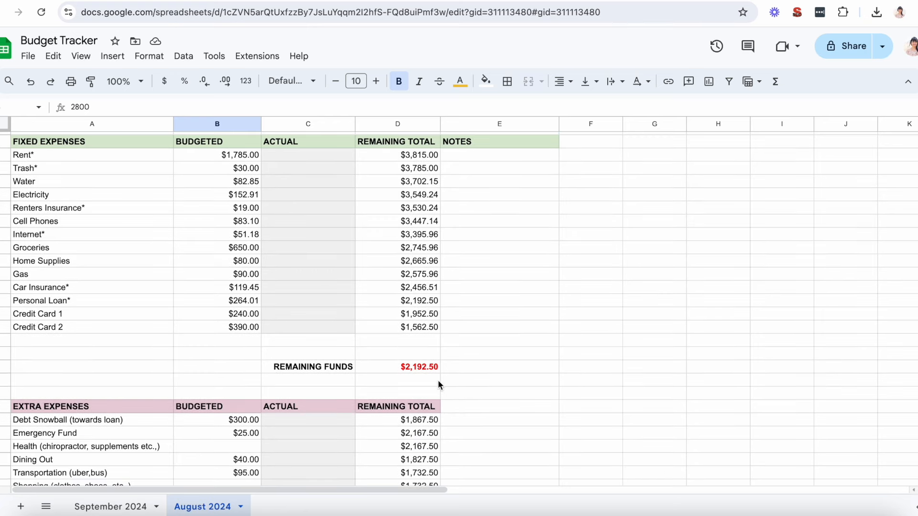
scroll(426, 374, down, 8)
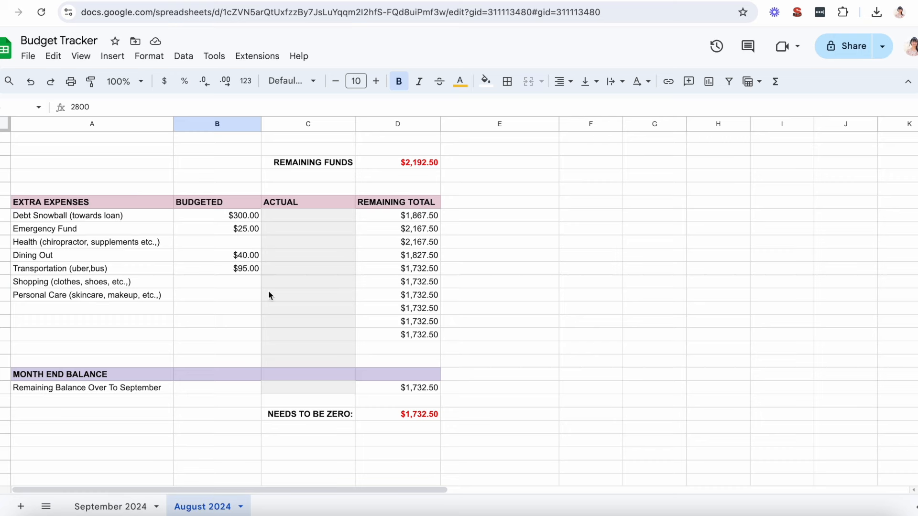
scroll(463, 411, up, 10)
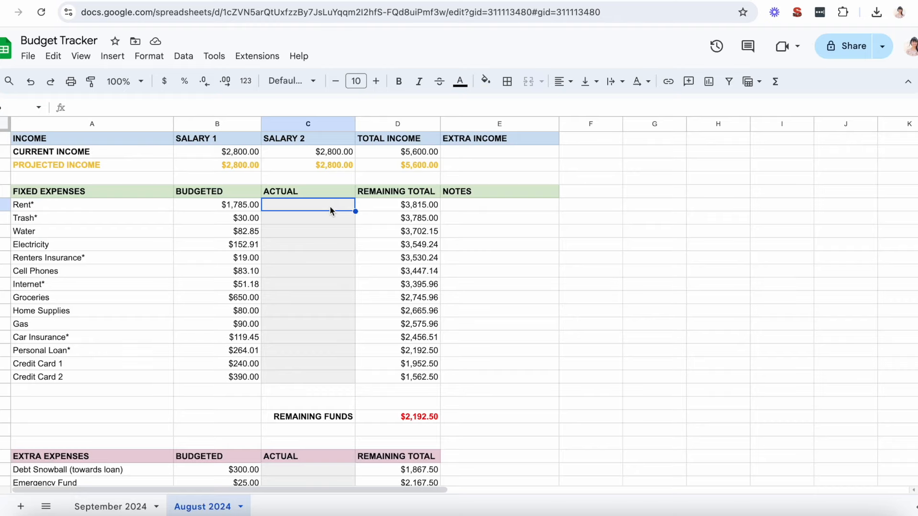
Step: Record the actual amounts for the first two fixed expenses: 1785 for Rent and 30 for Trash
text(170)
key(BackSpace)
text(85)
key(Return)
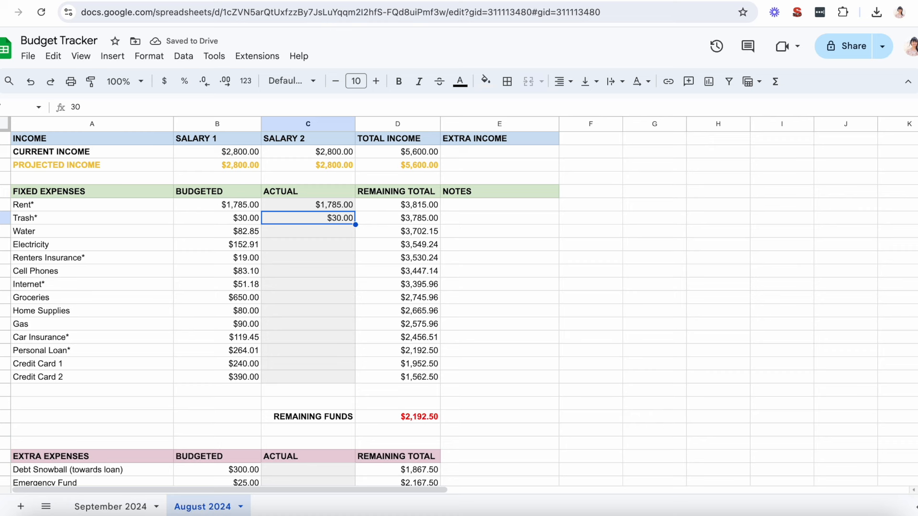
click(308, 232)
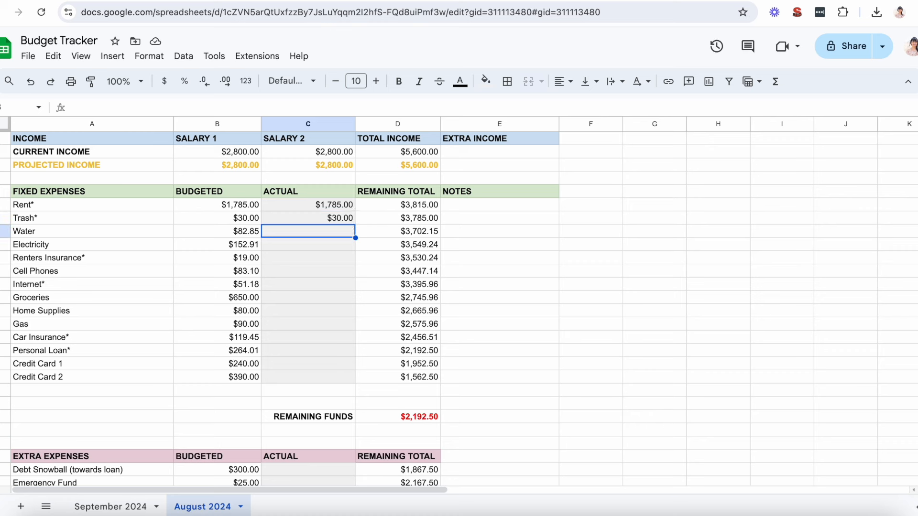
click(308, 244)
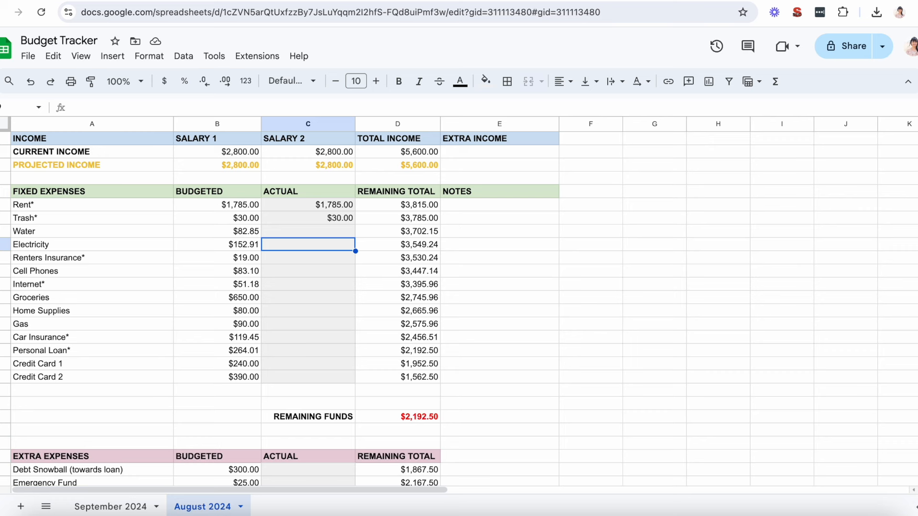
key(Down)
key(Down)
key(Down)
key(Down)
key(Down)
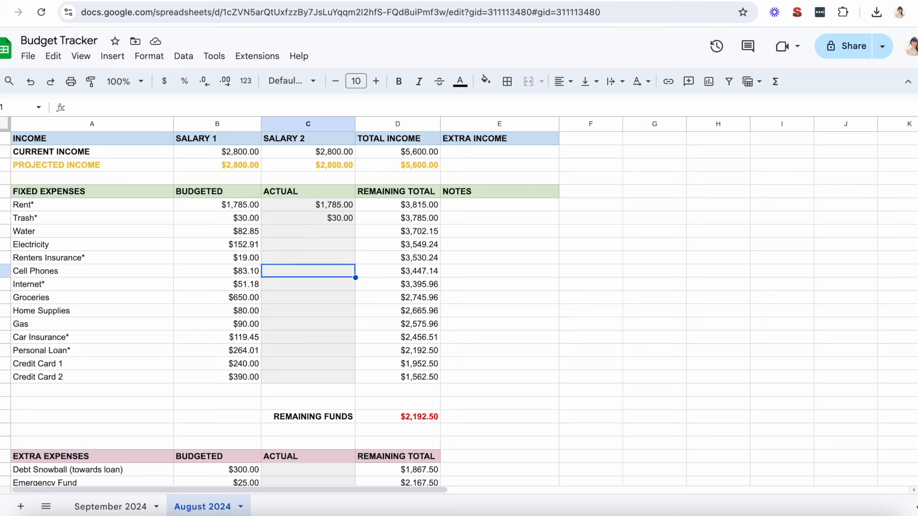
key(Right)
key(Right)
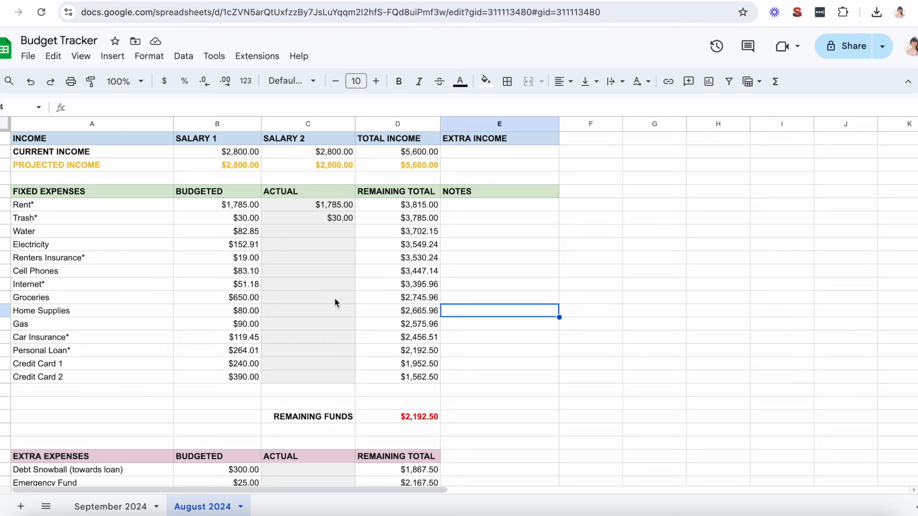
Step: Log 162.50 as the actual Groceries spending and update that running amount to 375
click(335, 299)
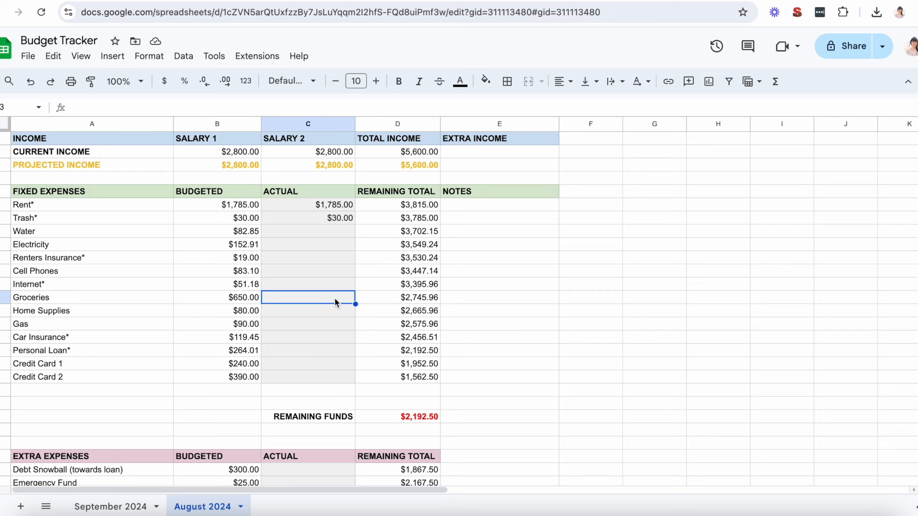
text(162.50)
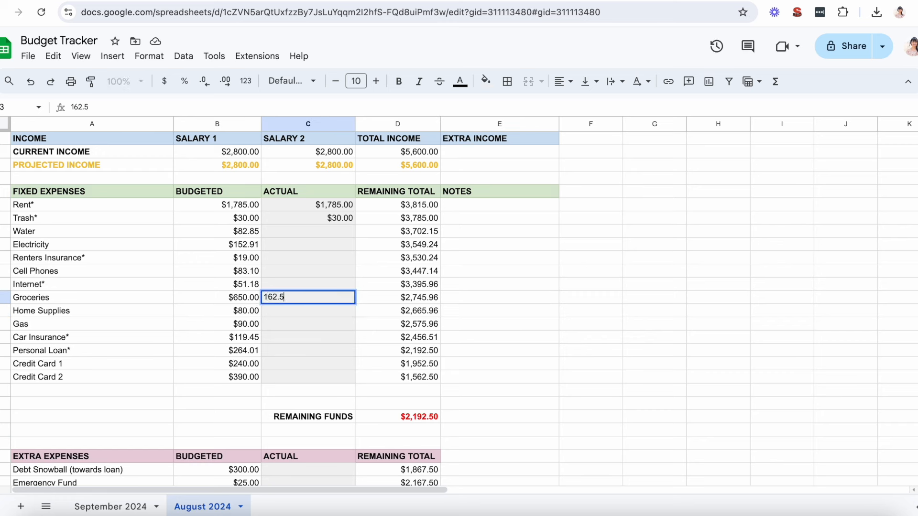
key(Return)
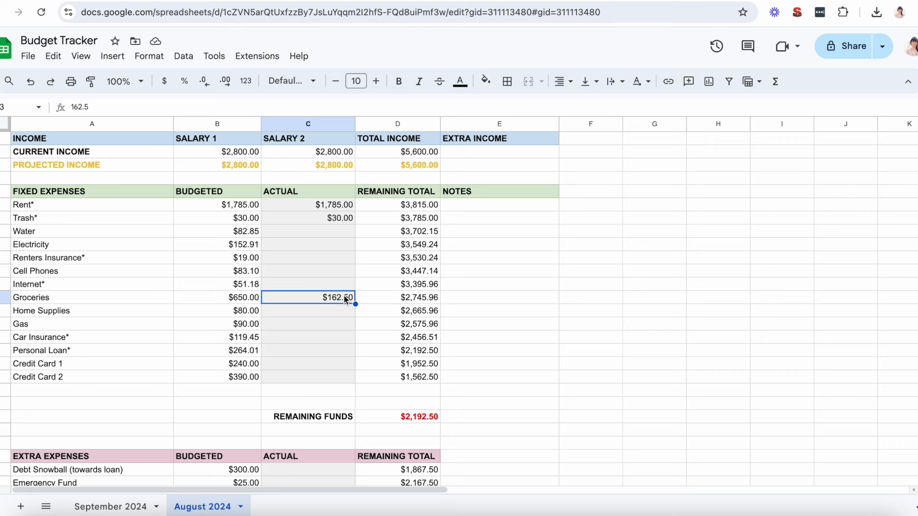
text(375)
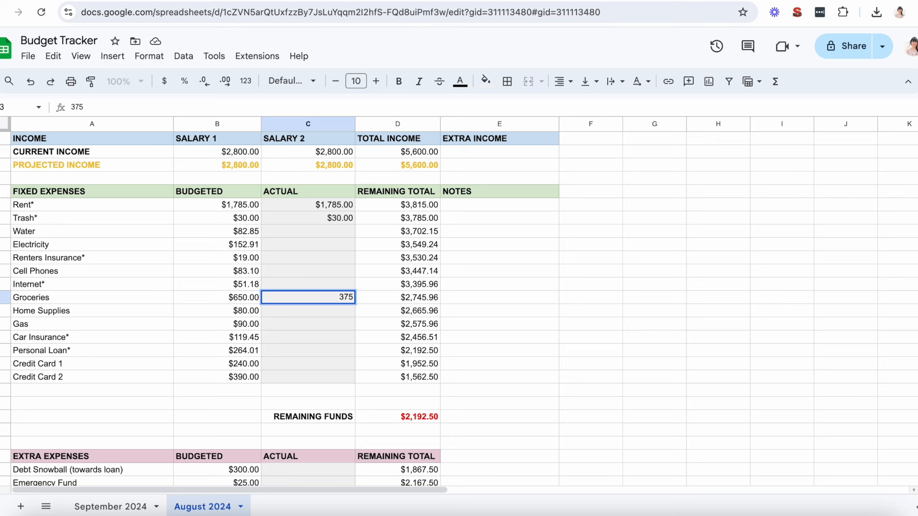
key(Return)
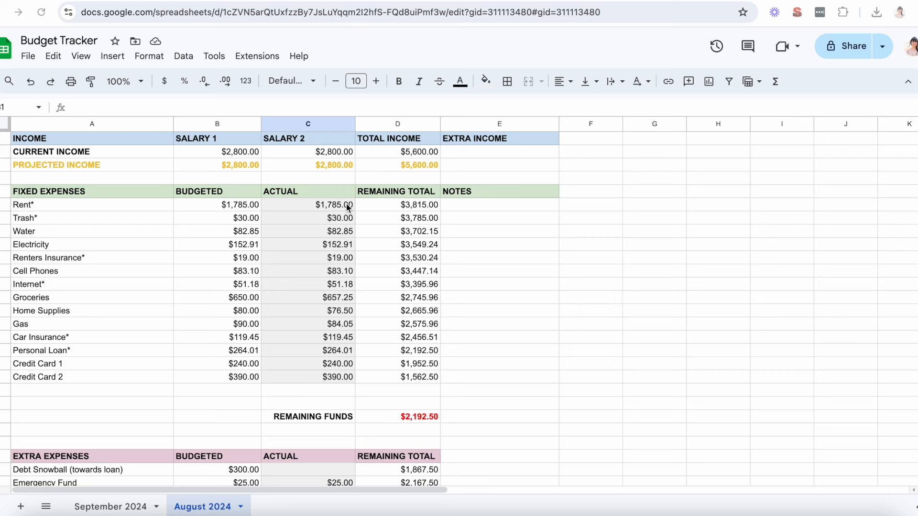
Step: Fill the Groceries budgeted cell red and set its amount to 657.25 to match the actual spending
scroll(312, 248, down, 1)
scroll(478, 318, down, 3)
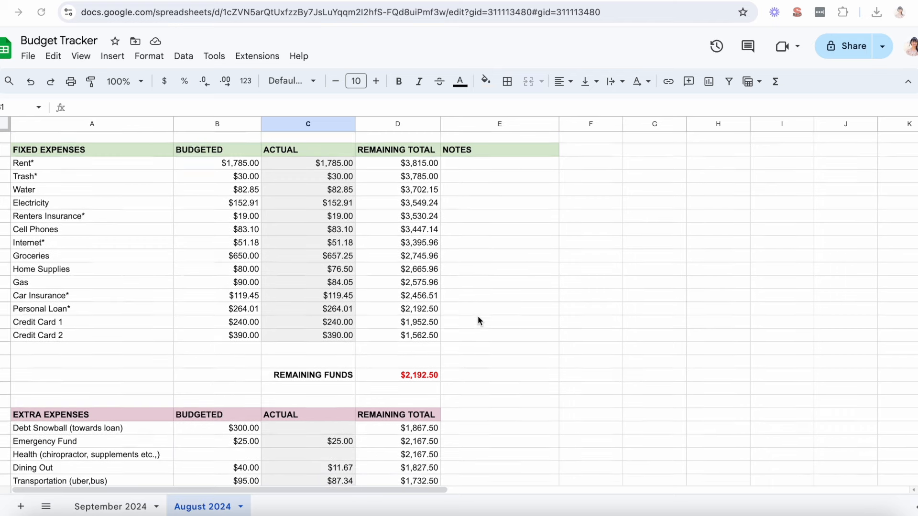
scroll(478, 315, down, 1)
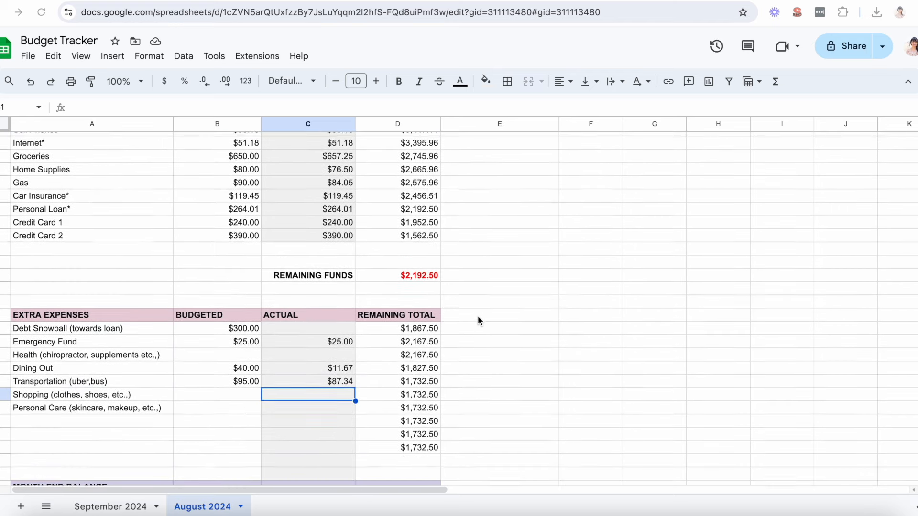
scroll(478, 315, up, 4)
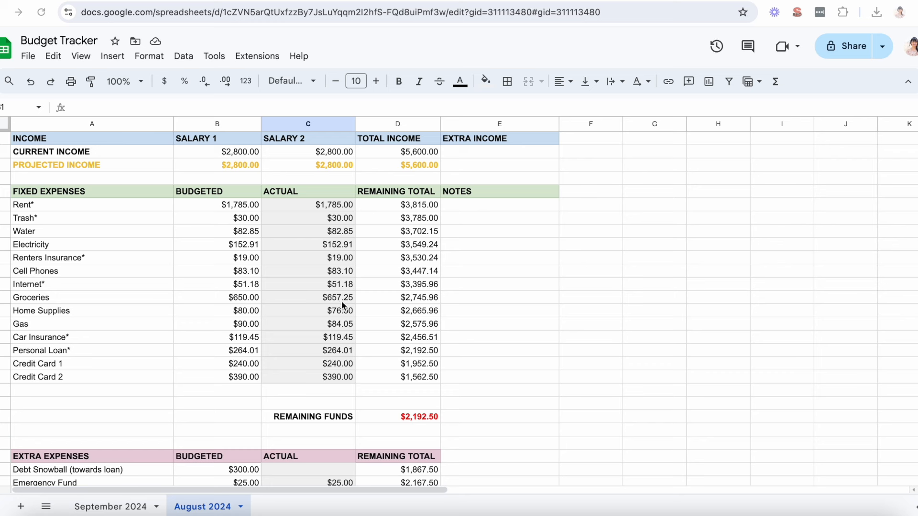
click(249, 300)
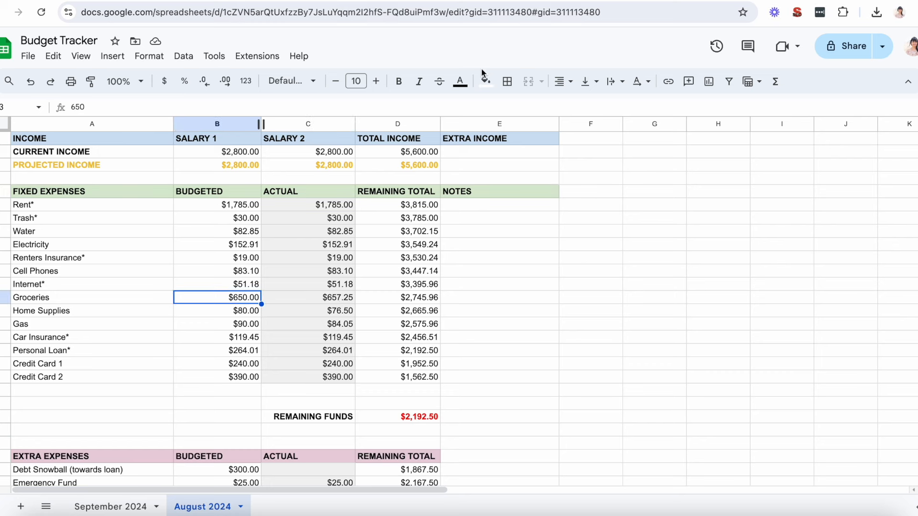
click(486, 81)
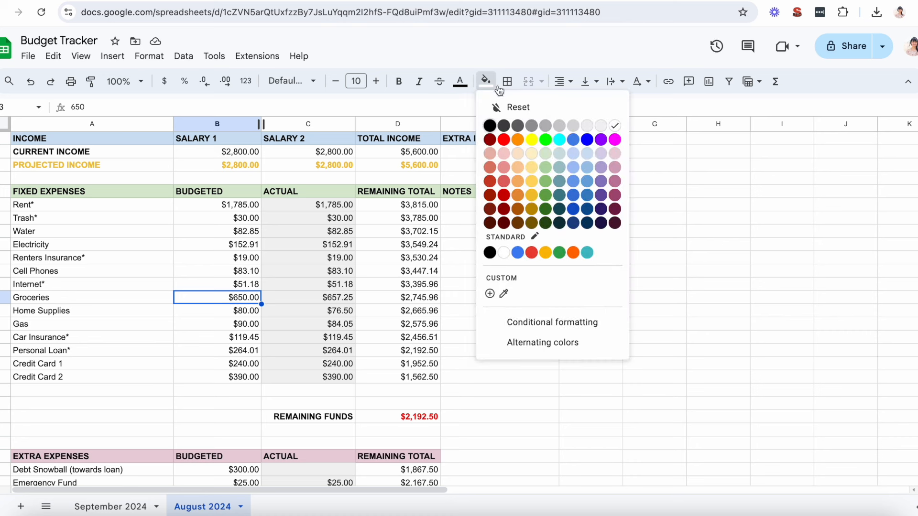
click(502, 139)
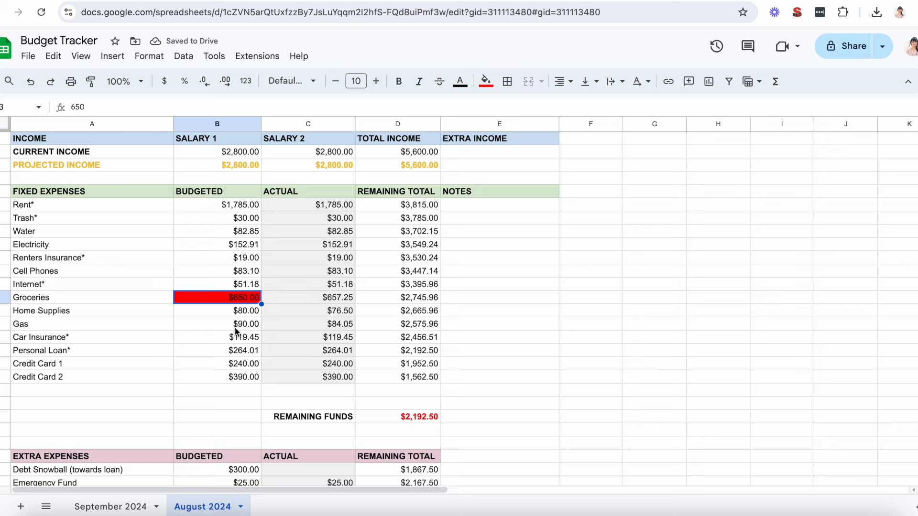
text(657)
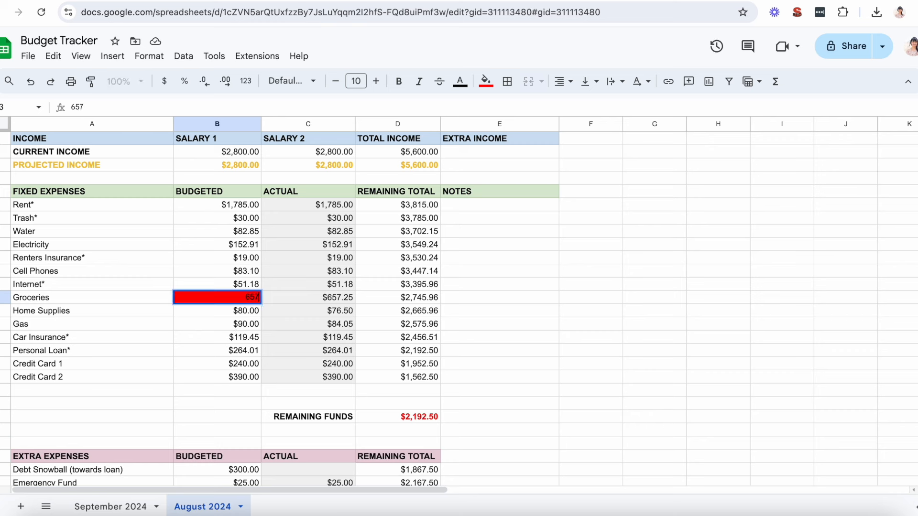
text(.25)
Step: Add the note "usually $650" to the Groceries row
click(472, 299)
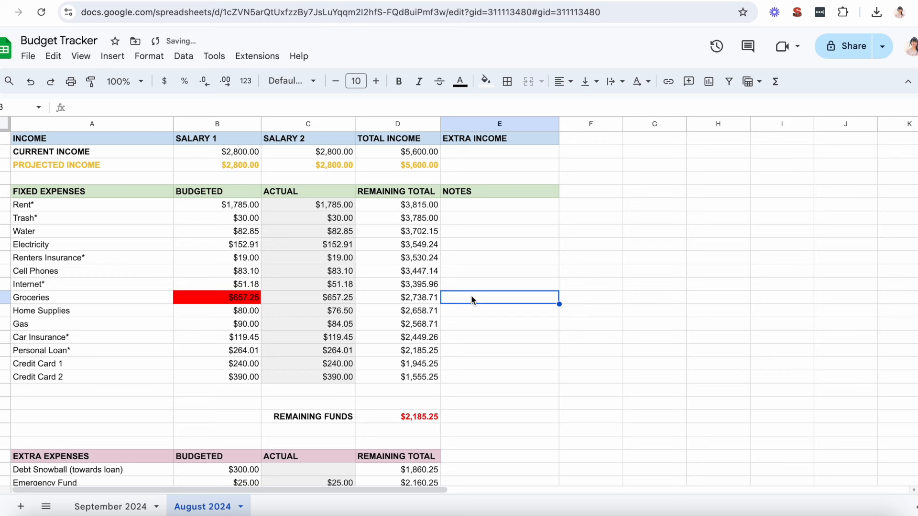
text(uslally)
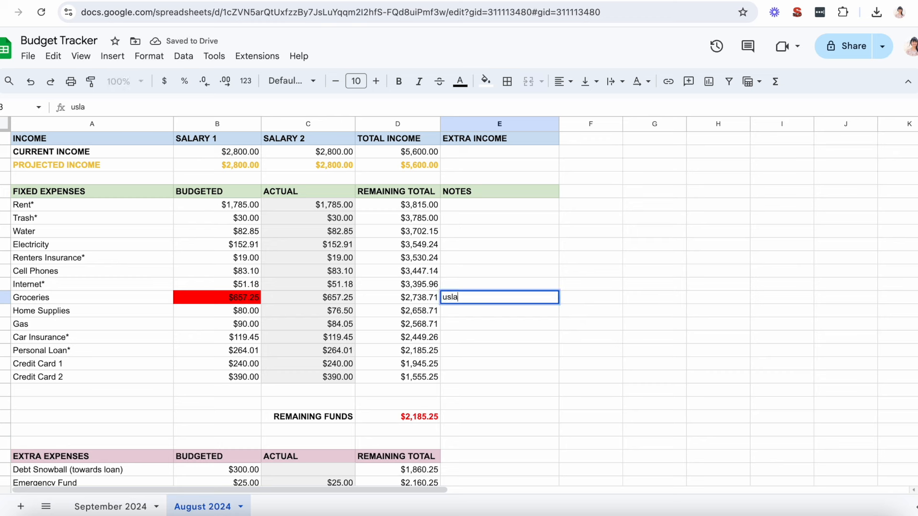
key(BackSpace)
key(BackSpace)
key(BackSpace)
key(BackSpace)
key(BackSpace)
key(BackSpace)
text(ually $650)
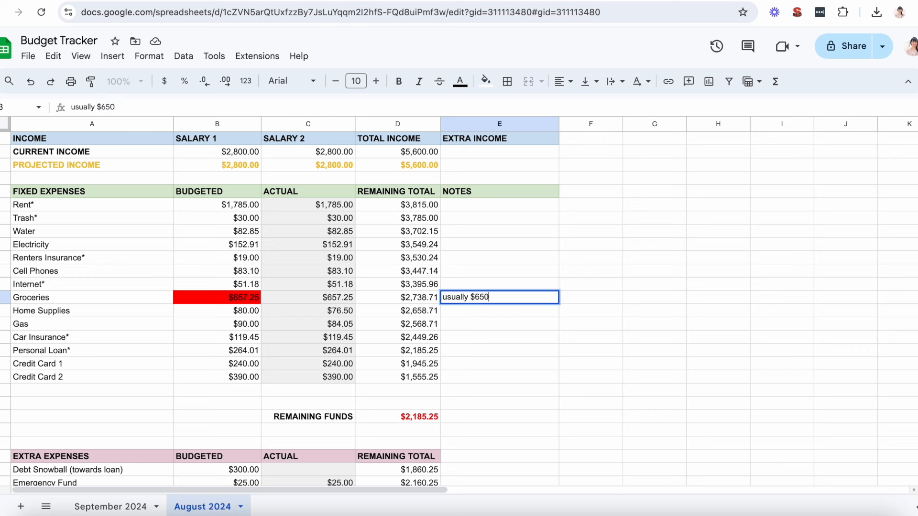
key(Return)
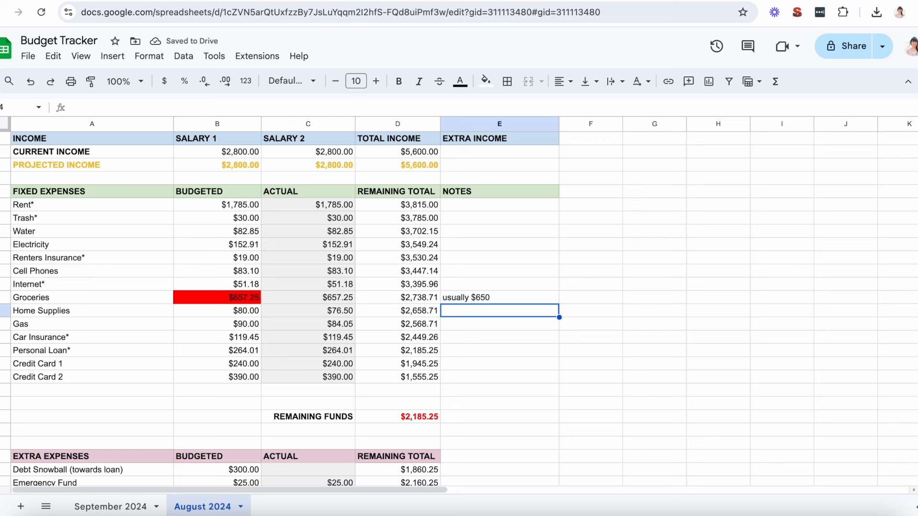
Step: Fill the Home Supplies budgeted cell light green and set its amount to 76.50 to match the actual spending
click(345, 314)
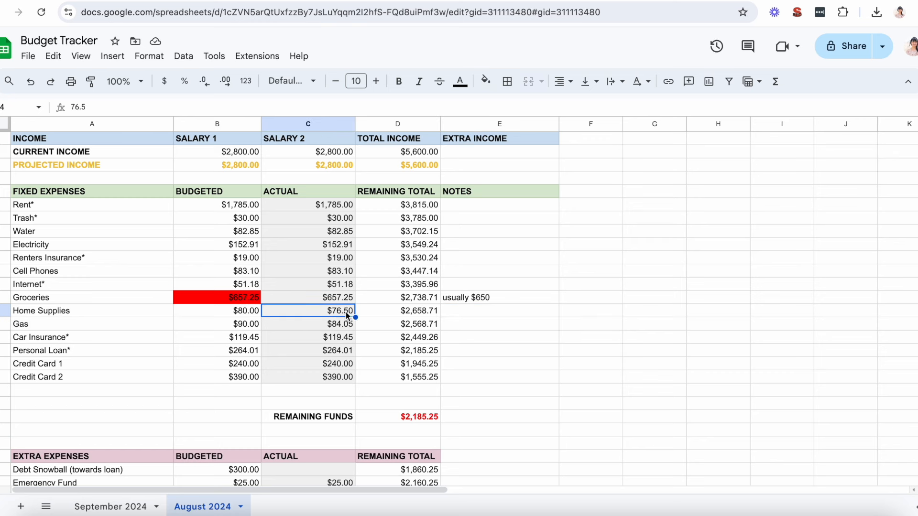
click(249, 316)
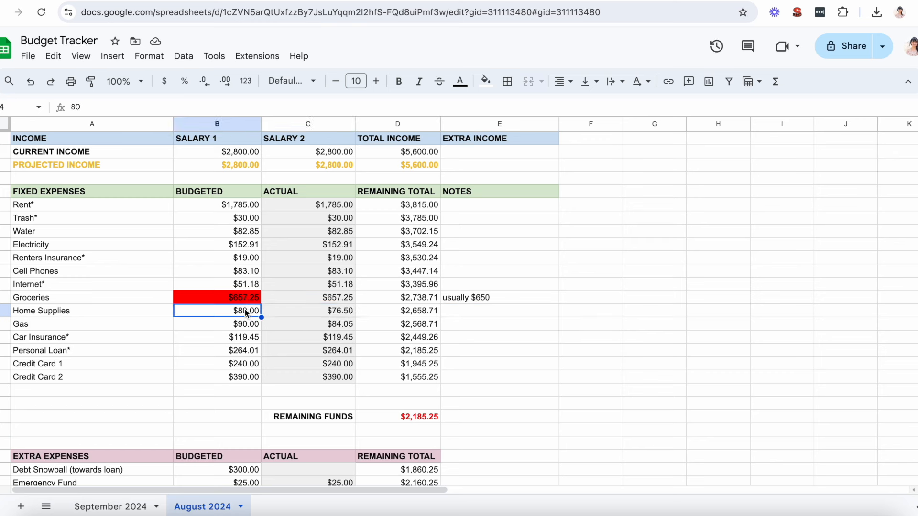
click(485, 82)
click(545, 153)
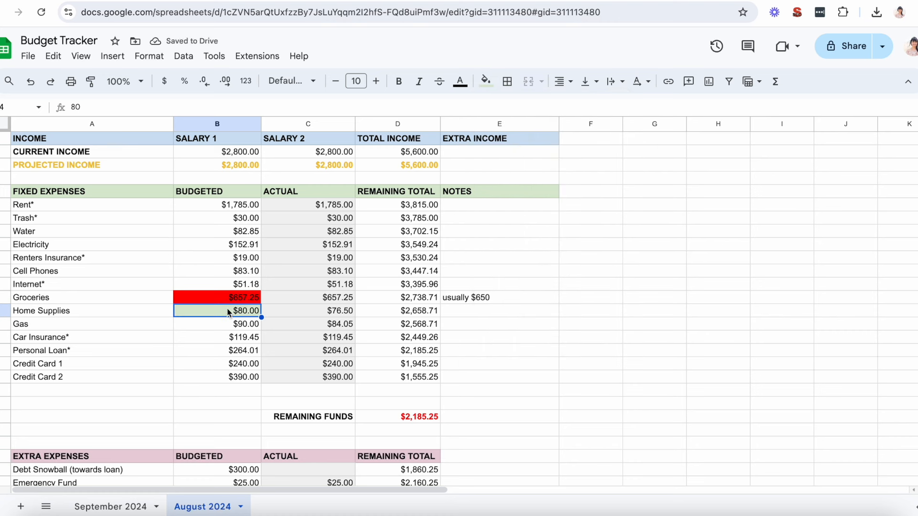
text(76.)
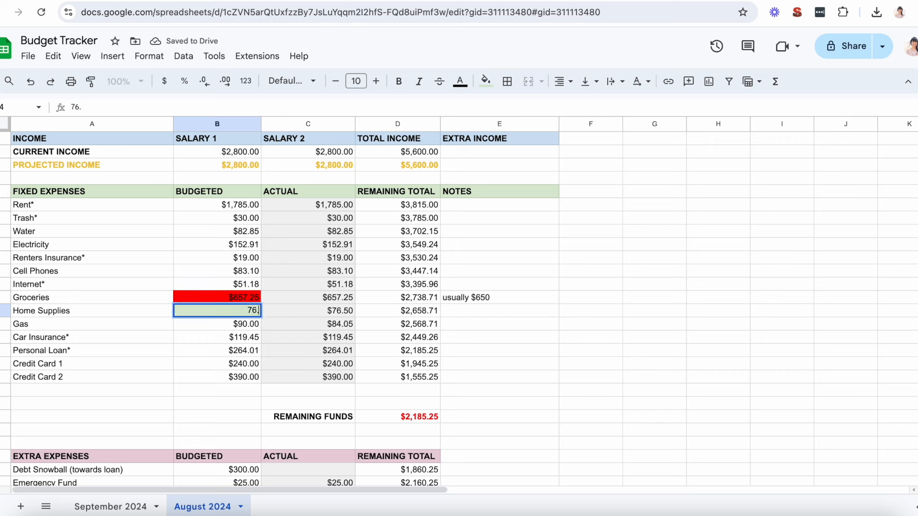
text(50)
Step: Add the note "usually $80" to the Home Supplies row
click(458, 311)
text(usualy)
key(BackSpace)
text(ly )
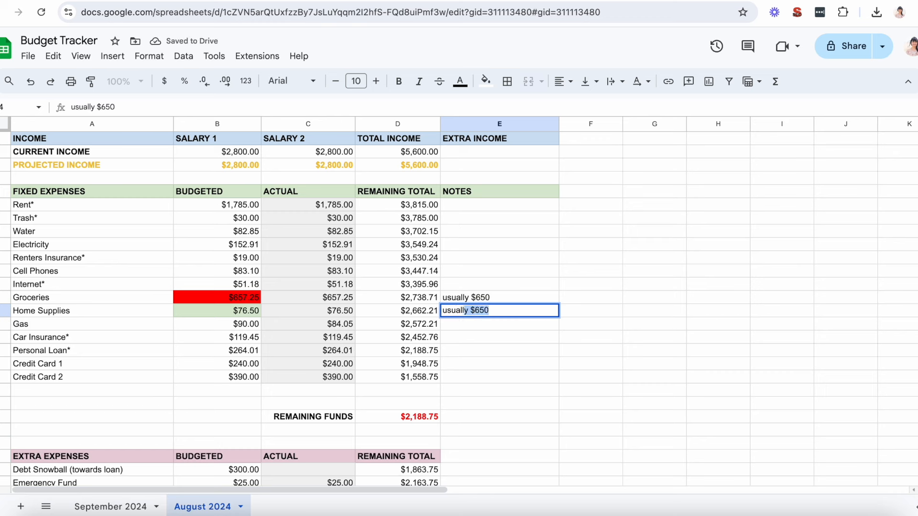
text($80)
key(Return)
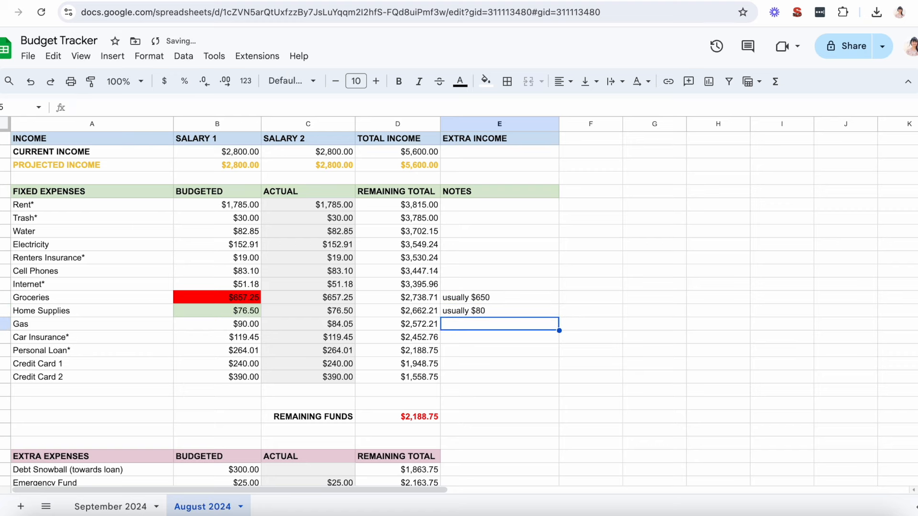
Step: Set the Dining Out budgeted amount to 11.67 under Extra Expenses and fill that cell light green
scroll(238, 270, down, 1)
scroll(238, 271, down, 5)
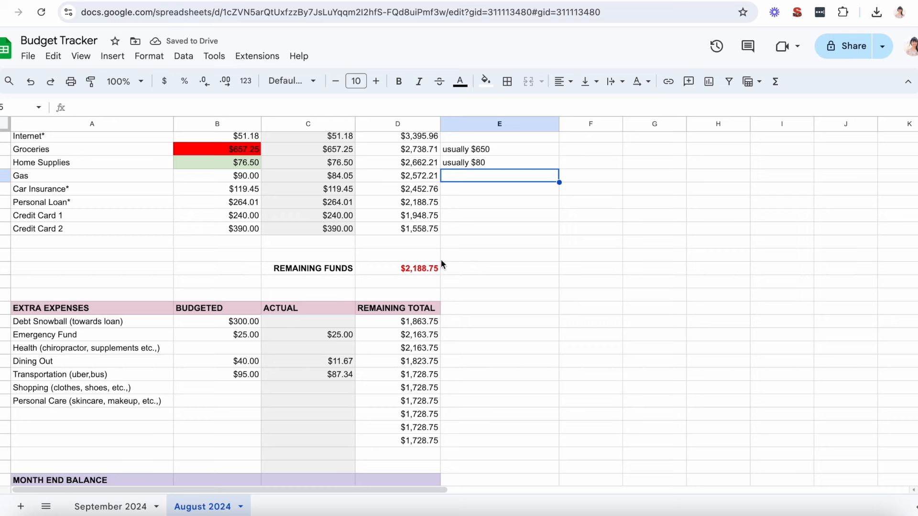
scroll(234, 219, up, 5)
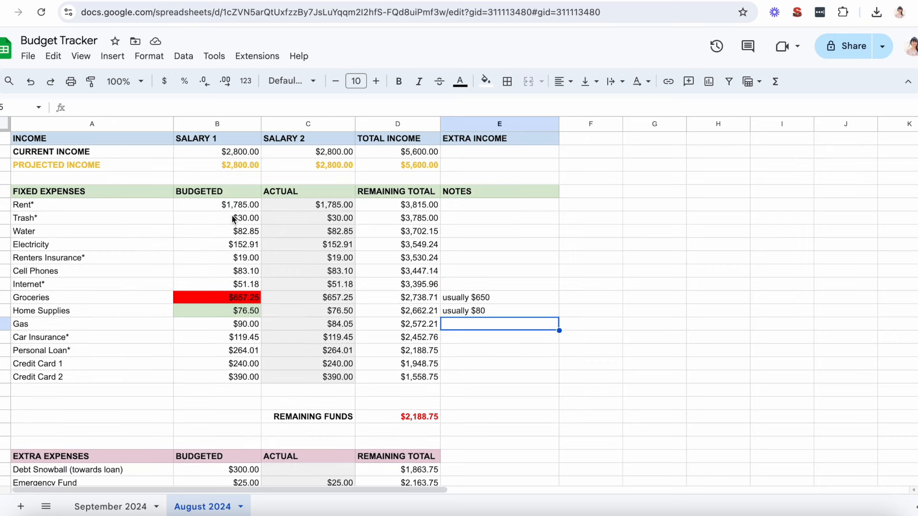
scroll(235, 253, down, 3)
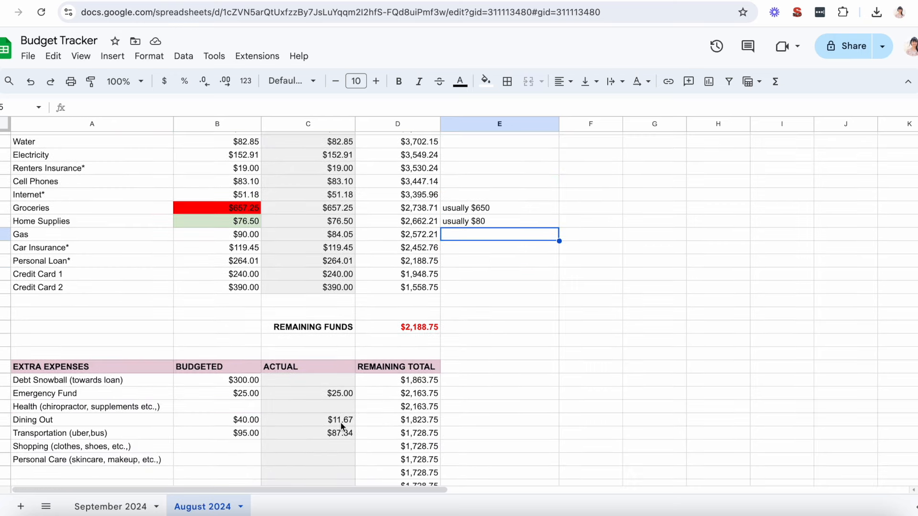
click(247, 425)
text(11.67)
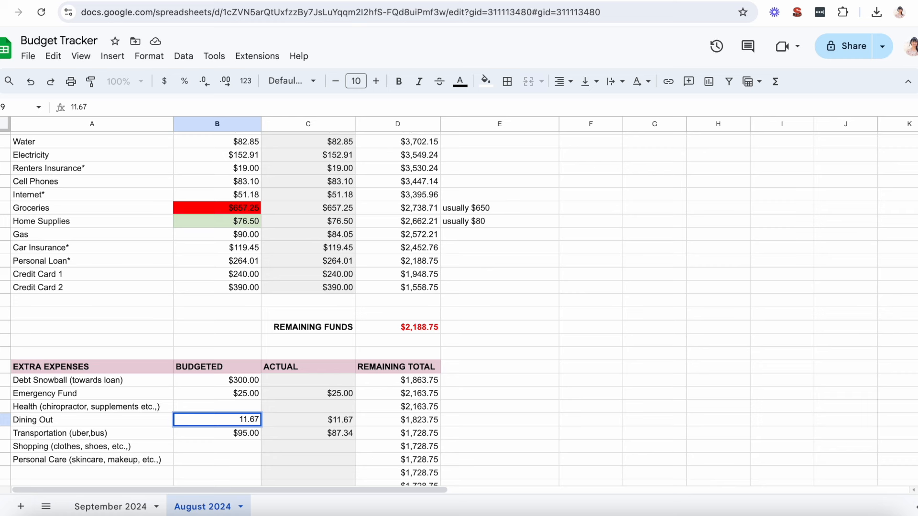
click(239, 443)
click(238, 421)
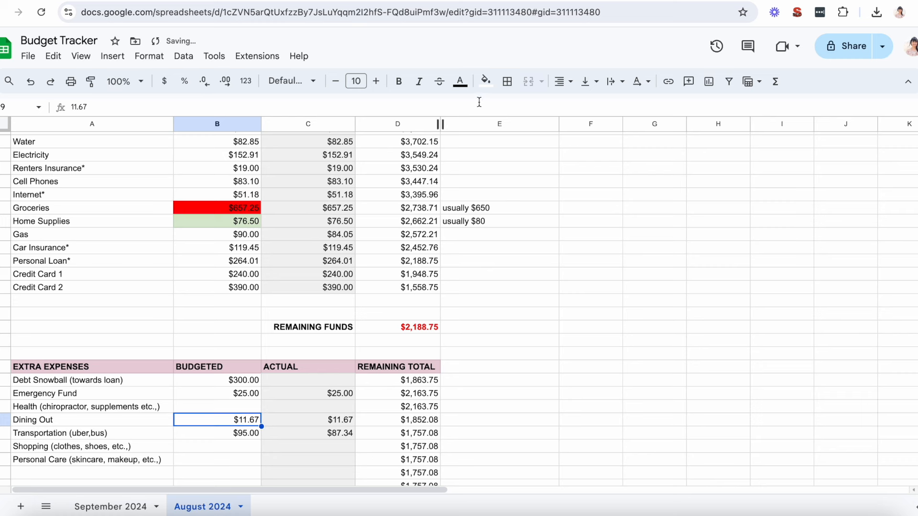
click(486, 81)
click(551, 142)
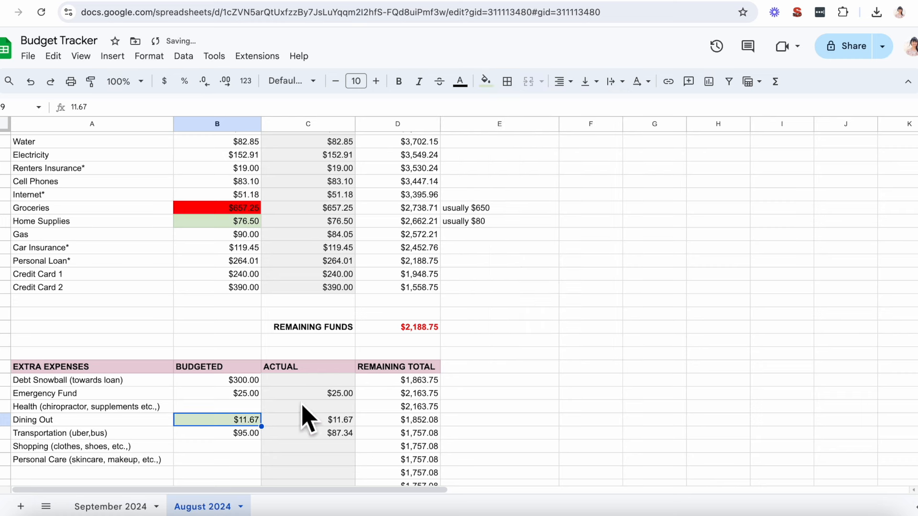
Step: Set the Transportation budgeted amount to 87.34 and fill that cell light green
click(241, 432)
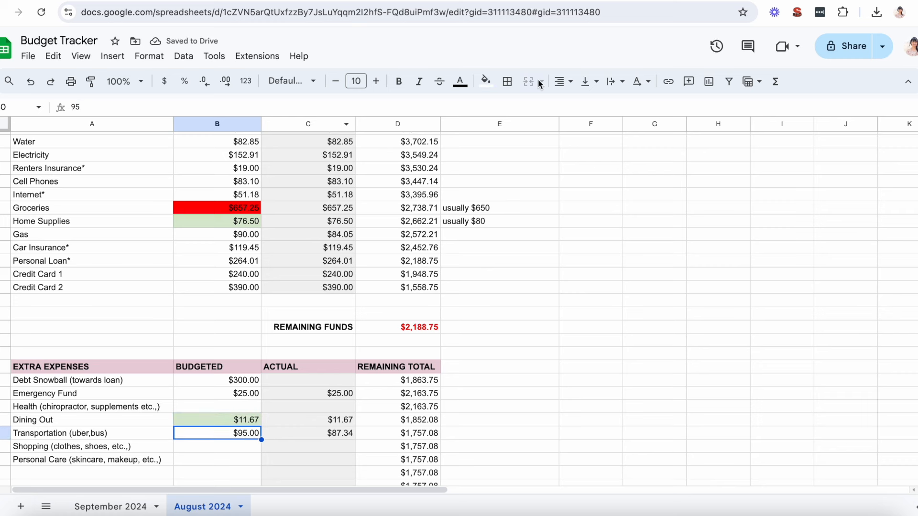
text(87.34)
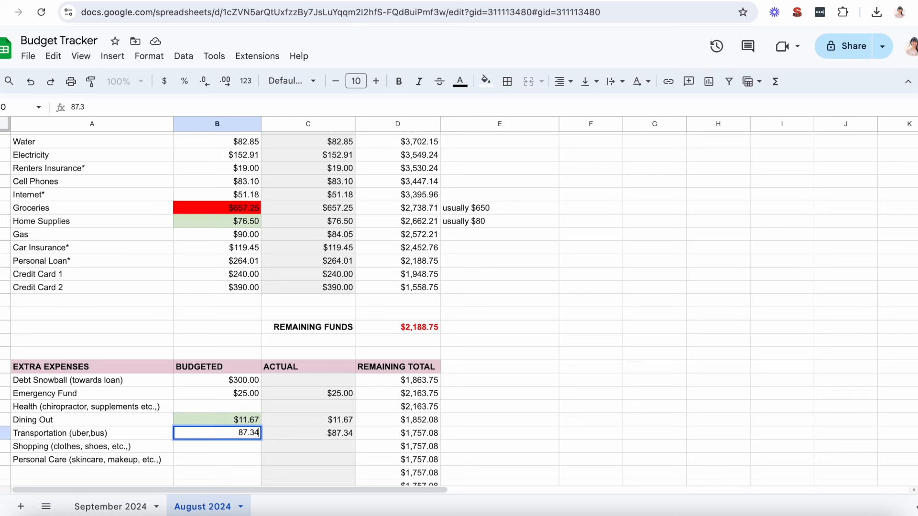
key(Return)
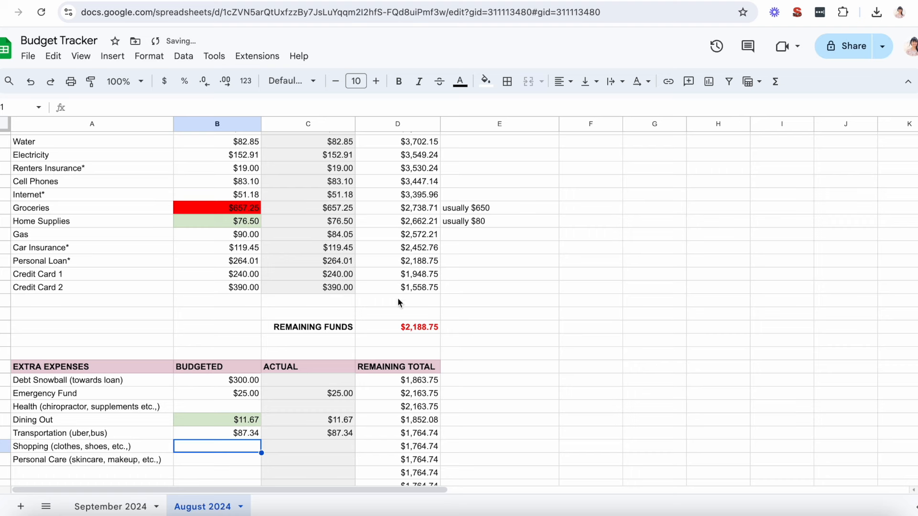
click(237, 431)
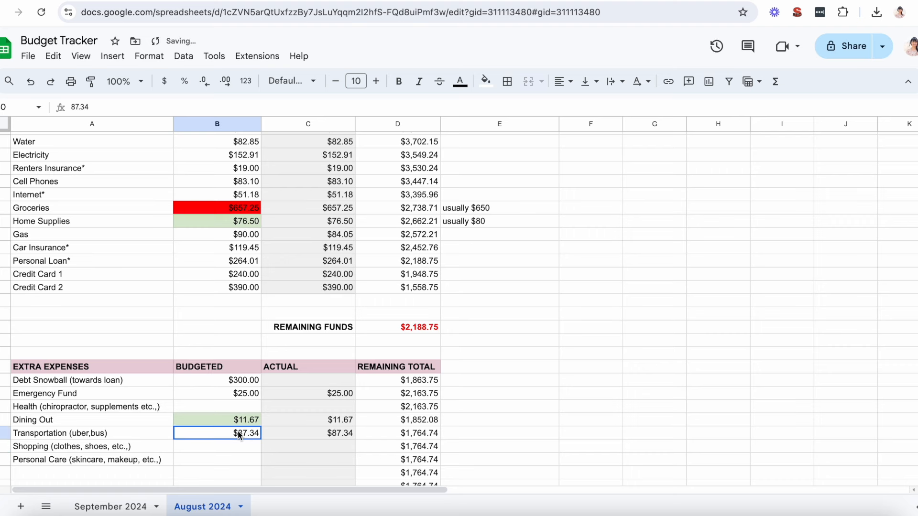
click(486, 82)
click(546, 154)
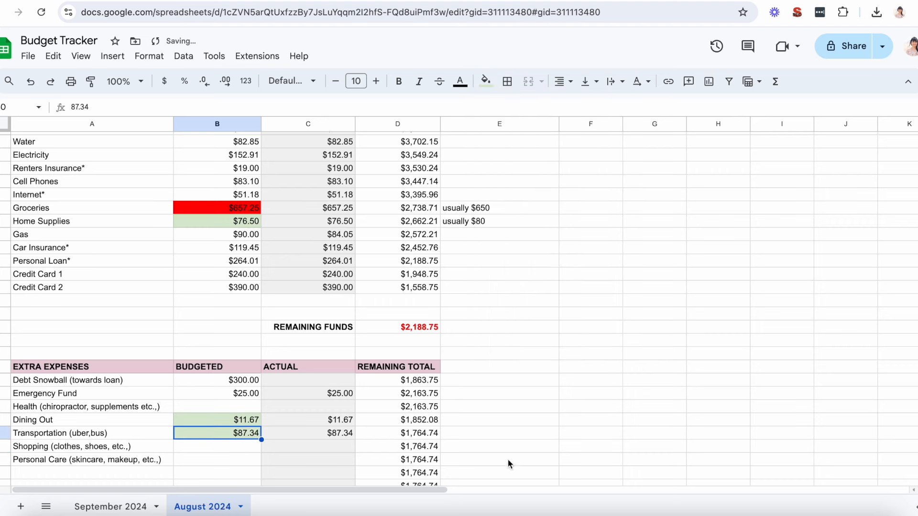
Step: Note the regular budgets beside the extra expenses: "usually $40" for Dining Out and "usually $95" for Transportation
click(515, 422)
text(usually $40)
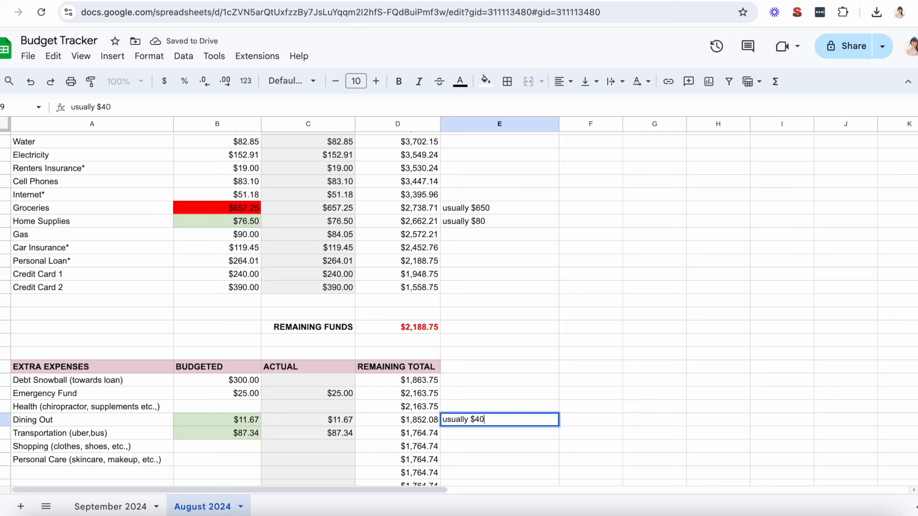
key(Return)
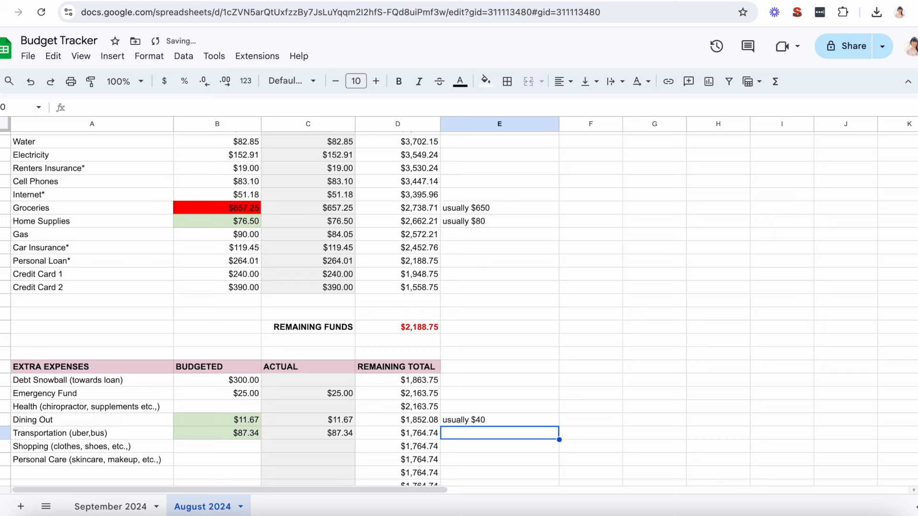
text(usually )
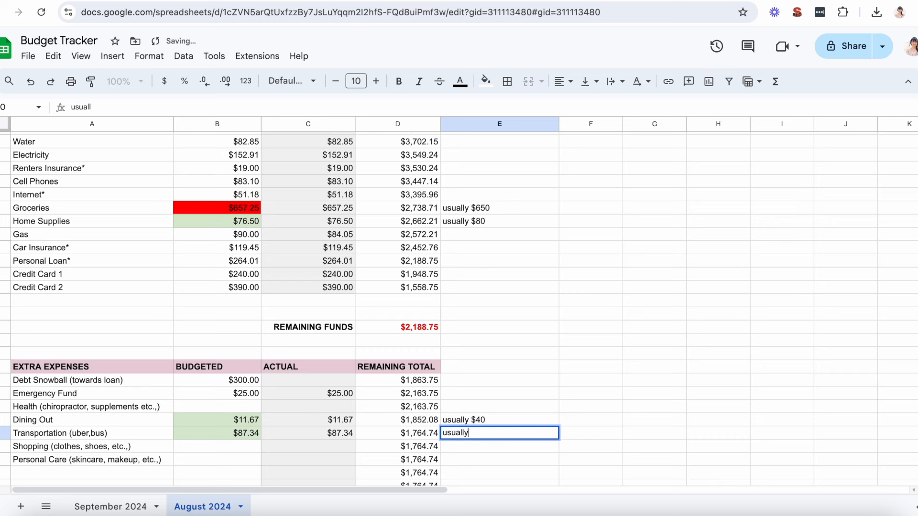
text($95)
key(Return)
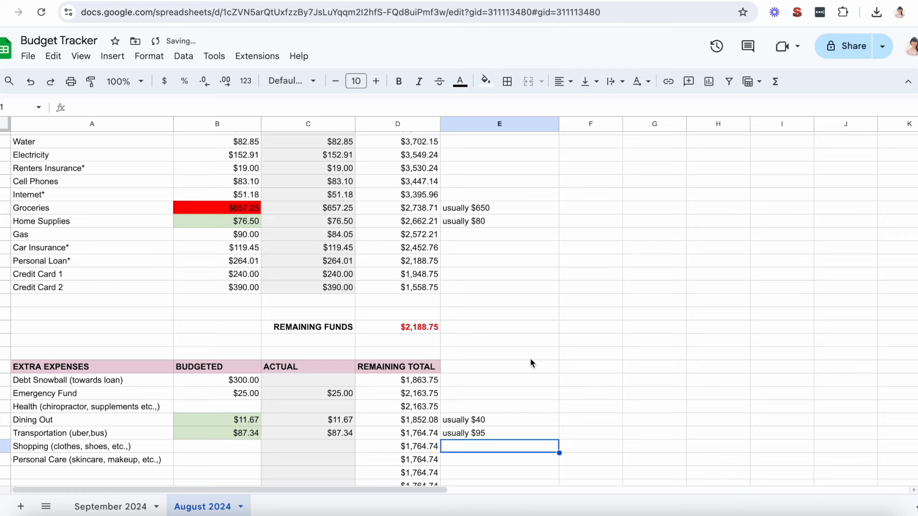
Step: Review the adjusted fixed and extra expenses and the month end balance that needs to be zero
scroll(530, 363, down, 3)
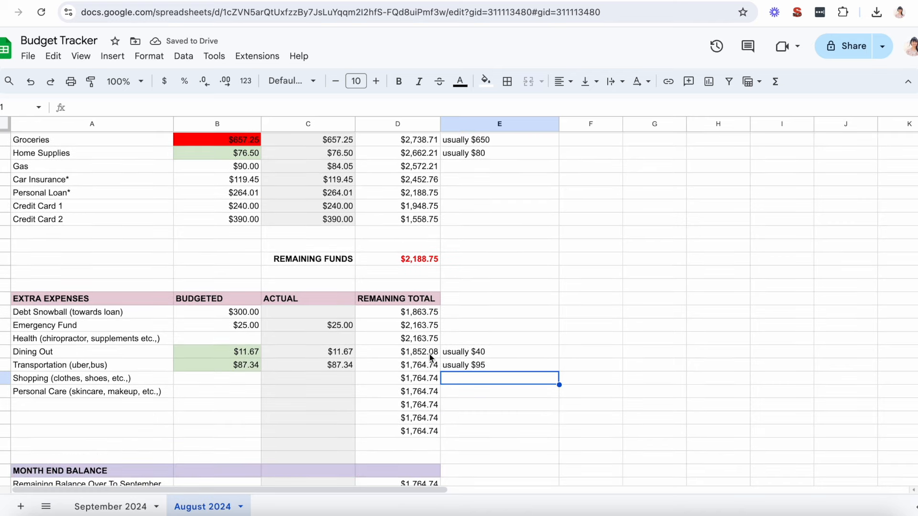
scroll(432, 358, down, 3)
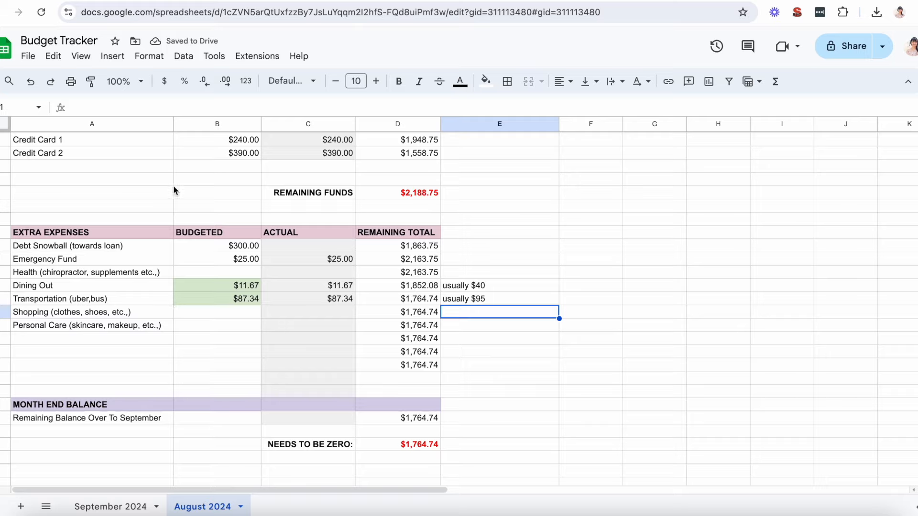
scroll(219, 354, up, 10)
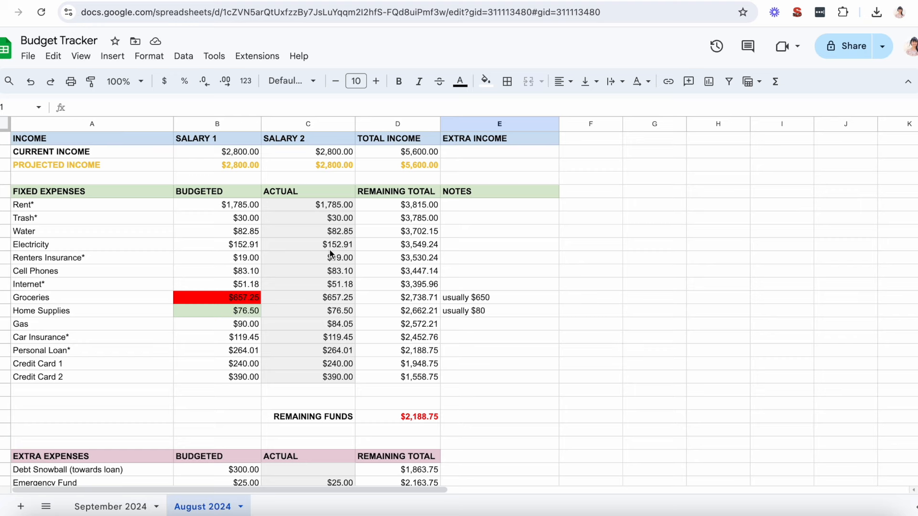
scroll(262, 263, down, 6)
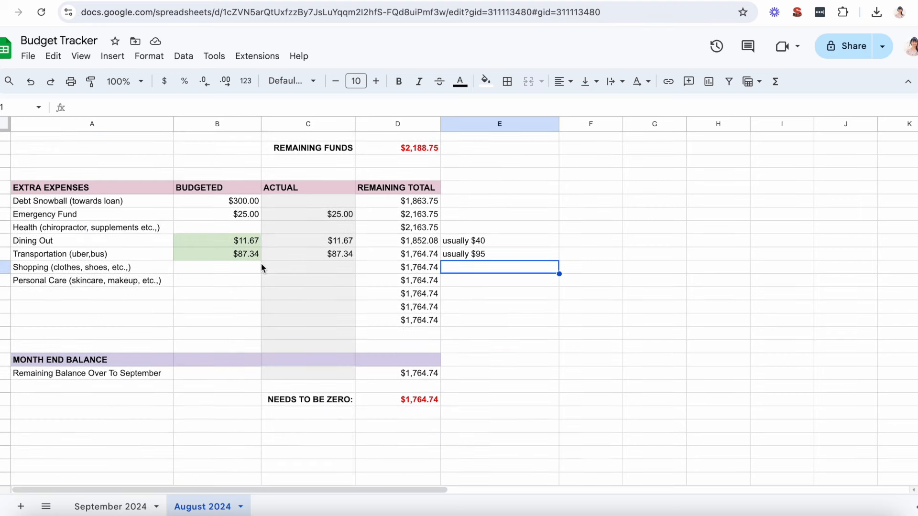